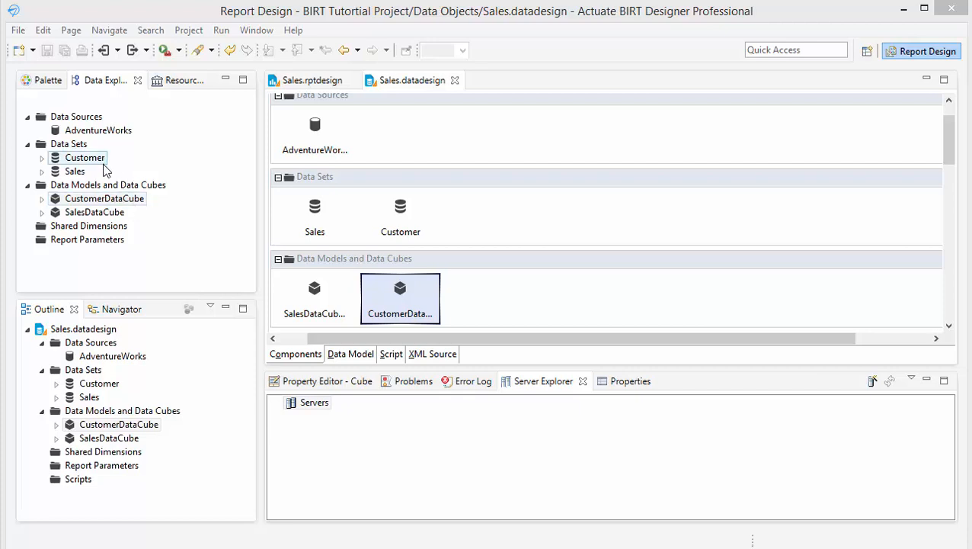
- Select the Sales.datadesign root node in the Outline view to review the design
click(128, 333)
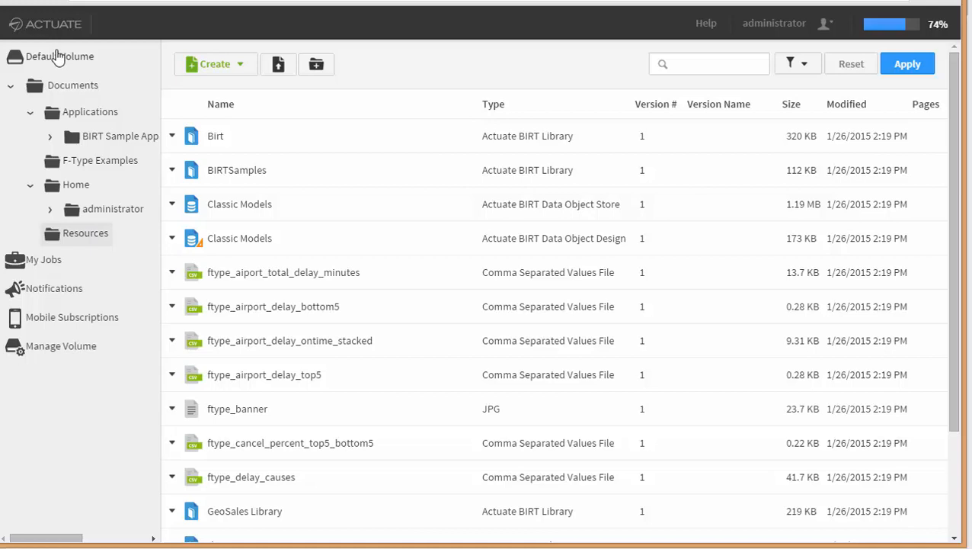
click(95, 209)
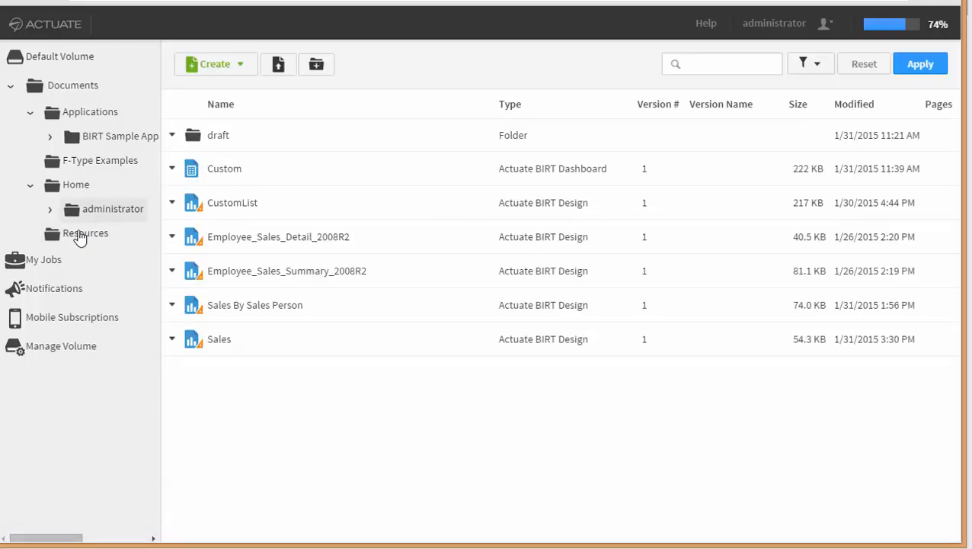
click(80, 234)
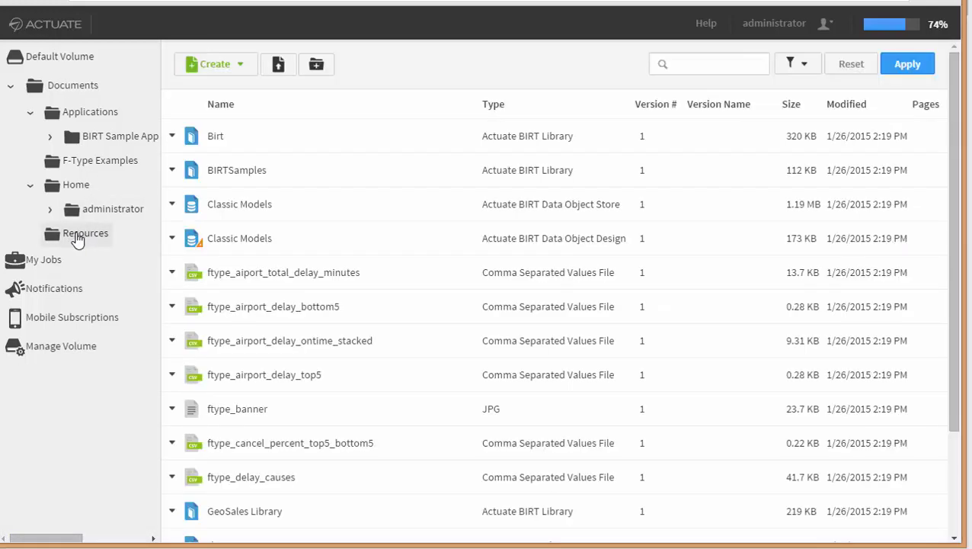
- Start an upload and pick Sales.datadesign from BIRT Tutorial Project > Data Objects
click(278, 67)
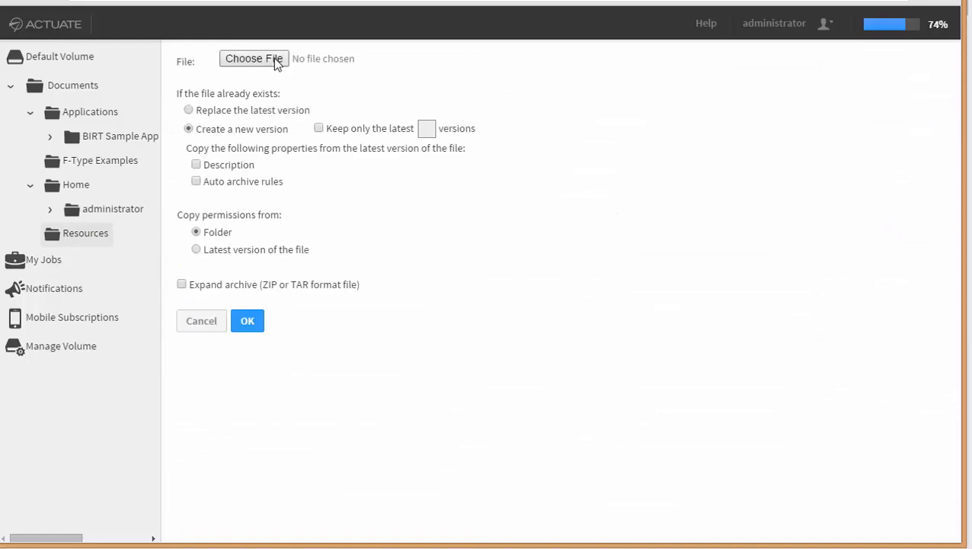
click(274, 61)
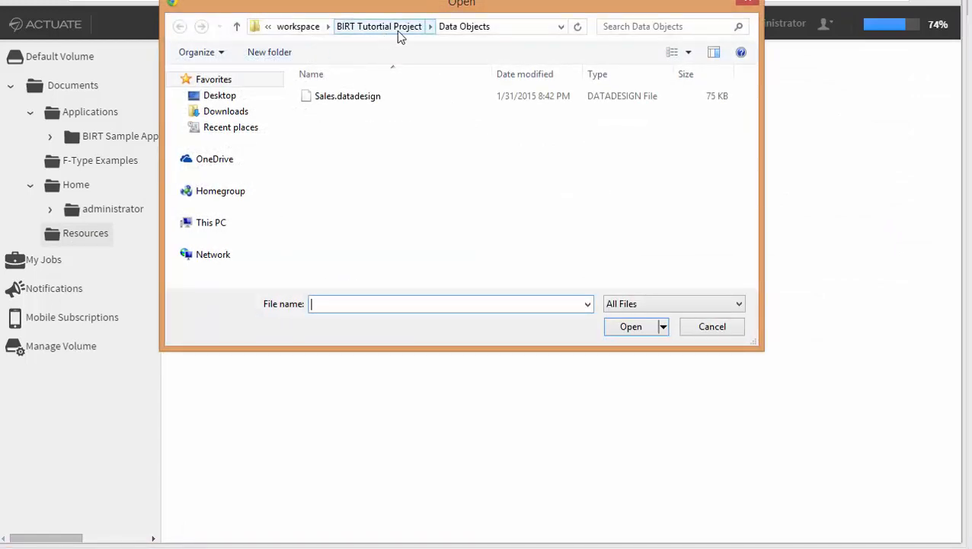
click(379, 27)
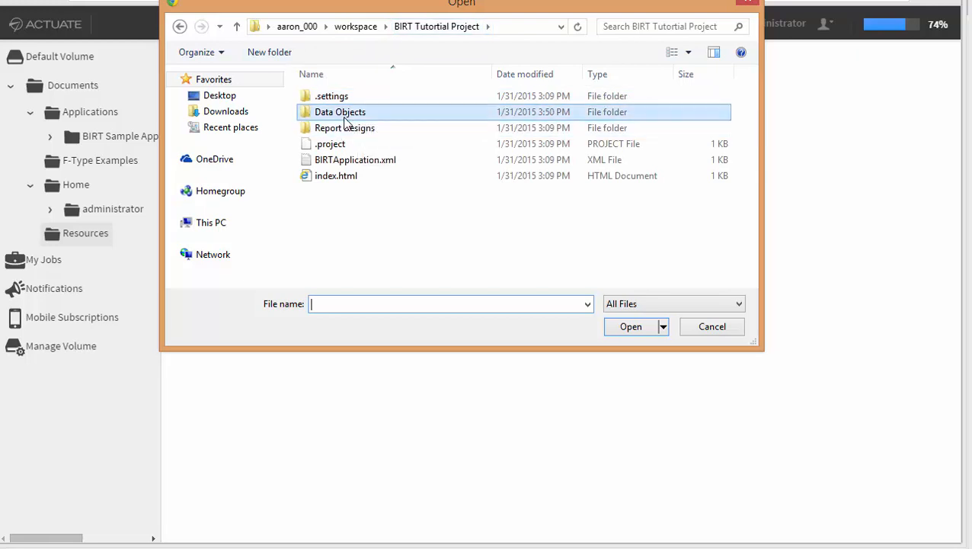
click(339, 112)
double_click(348, 117)
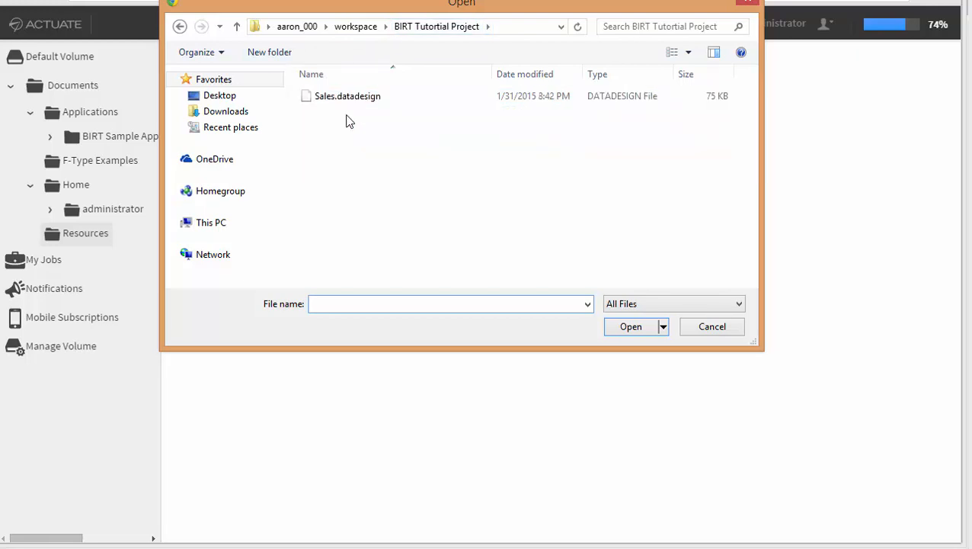
click(343, 97)
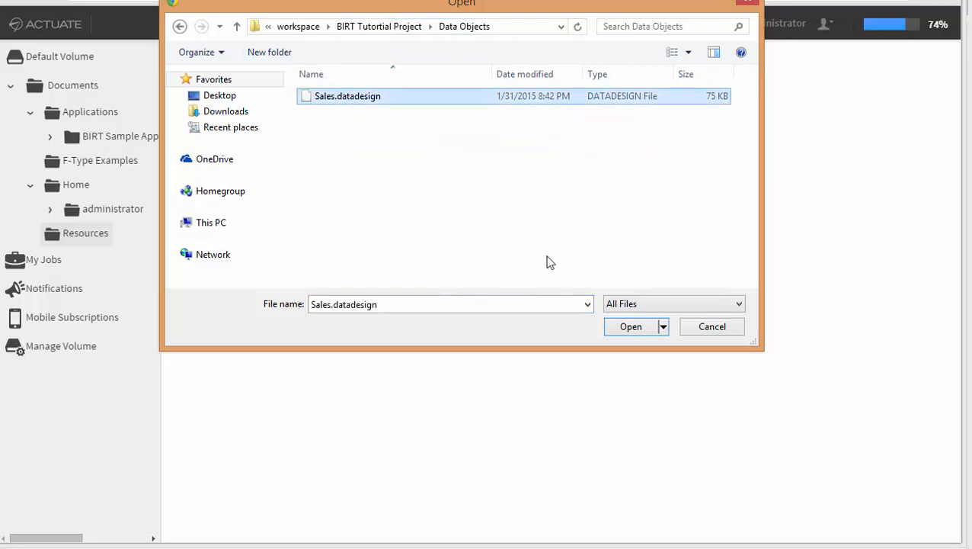
- Upload Sales.datadesign into Resources with 'Replace the latest version' selected
click(631, 326)
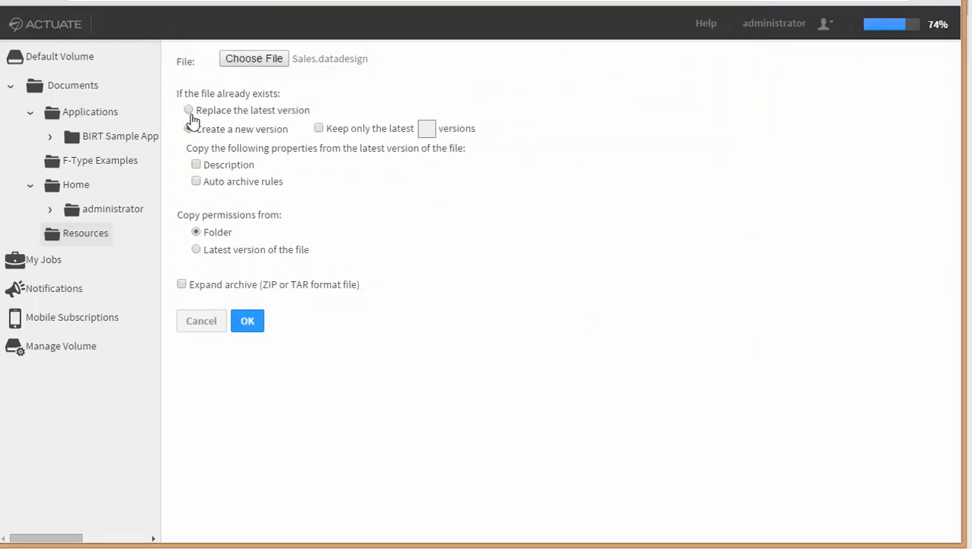
click(188, 110)
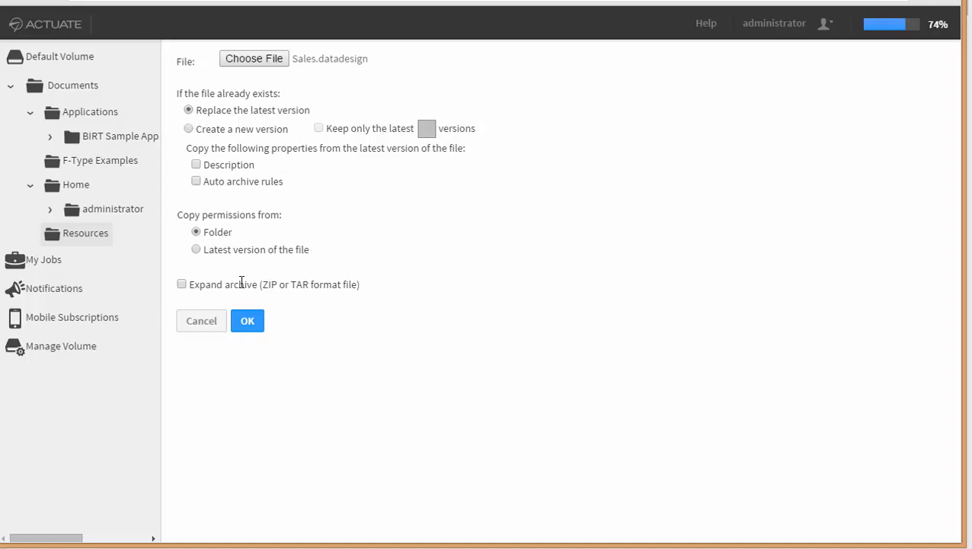
click(246, 321)
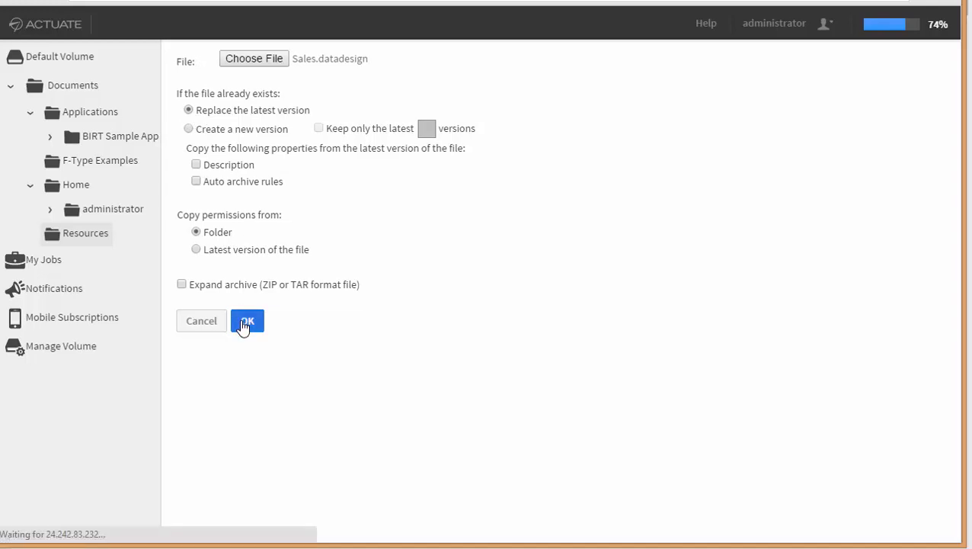
scroll(361, 329, down, 5)
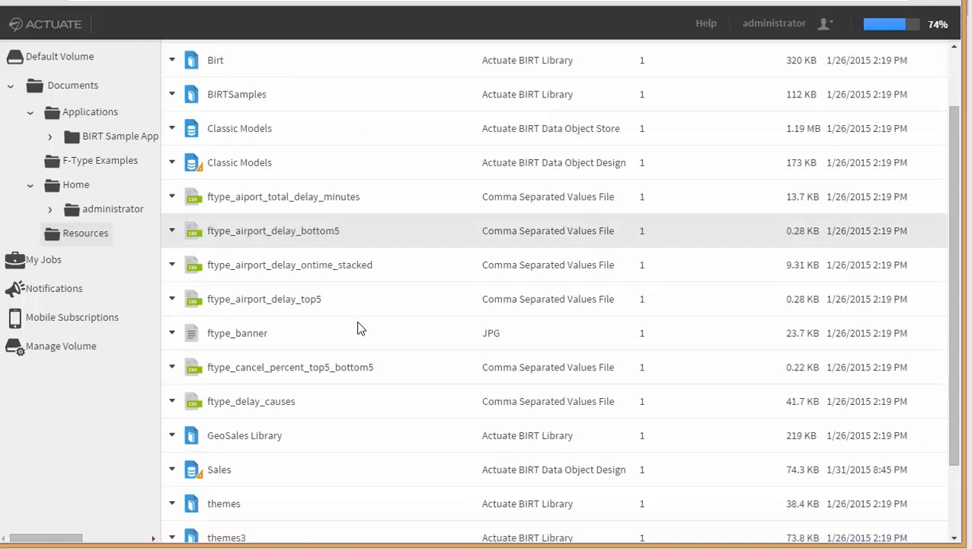